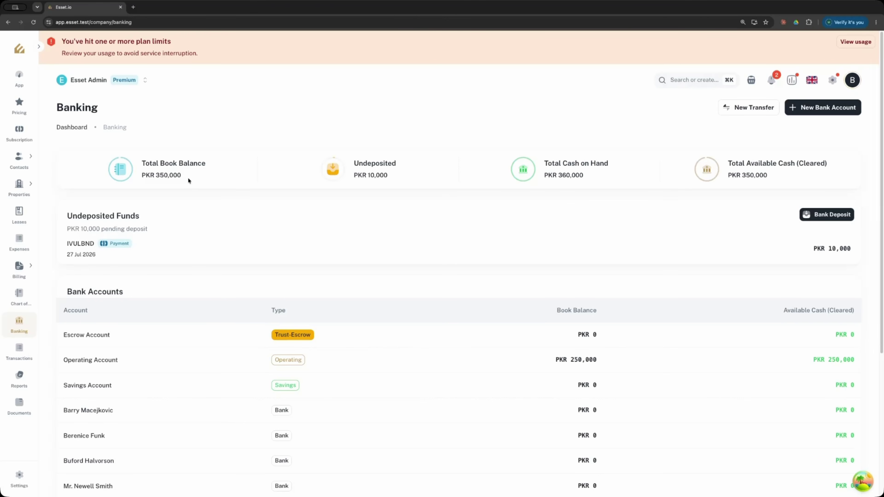
Examine the total book balance and the bank accounts list on the Banking page
left_click_drag(182, 177, 159, 164)
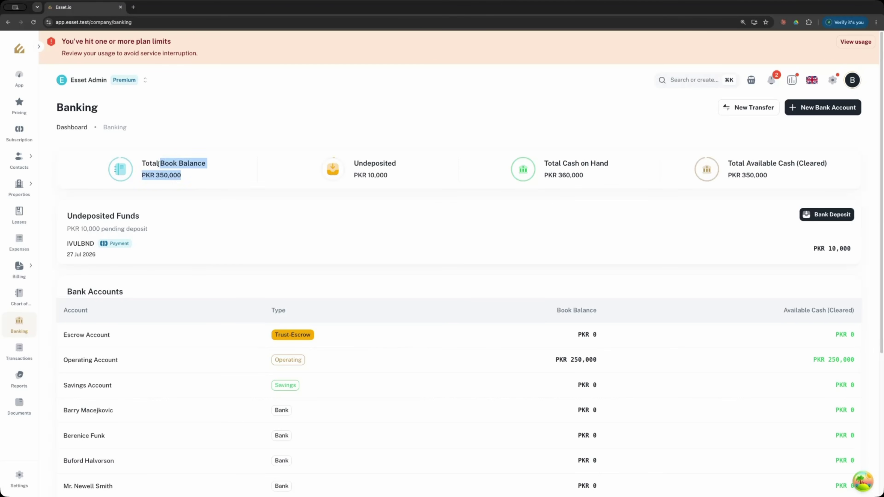
left_click(208, 178)
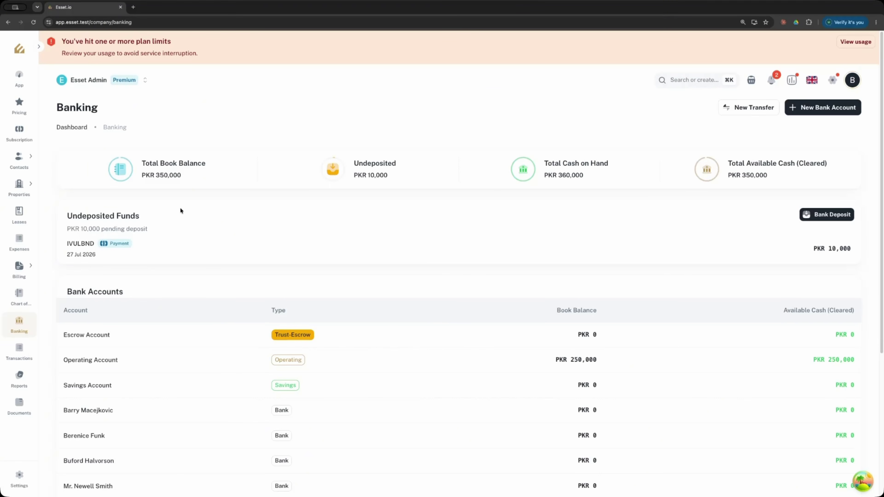
scroll(118, 254, "down", 5)
scroll(161, 288, "up", 5)
left_click_drag(155, 178, 181, 176)
left_click(203, 181)
Start a Receive Payment entry and choose the third listed lease and its tenant
left_click(699, 84)
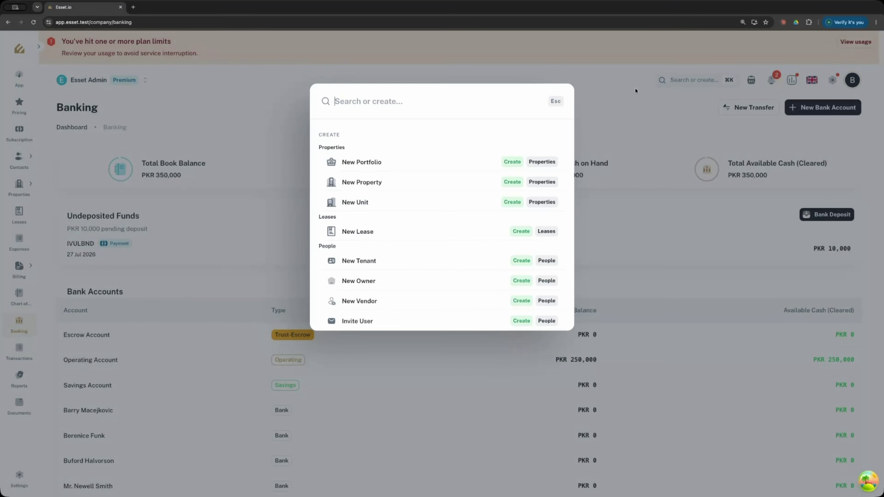
type("rec")
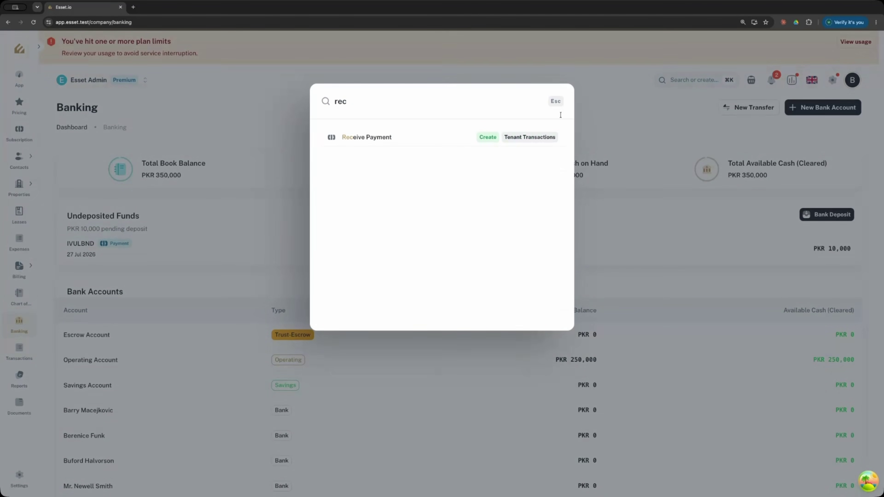
left_click(450, 138)
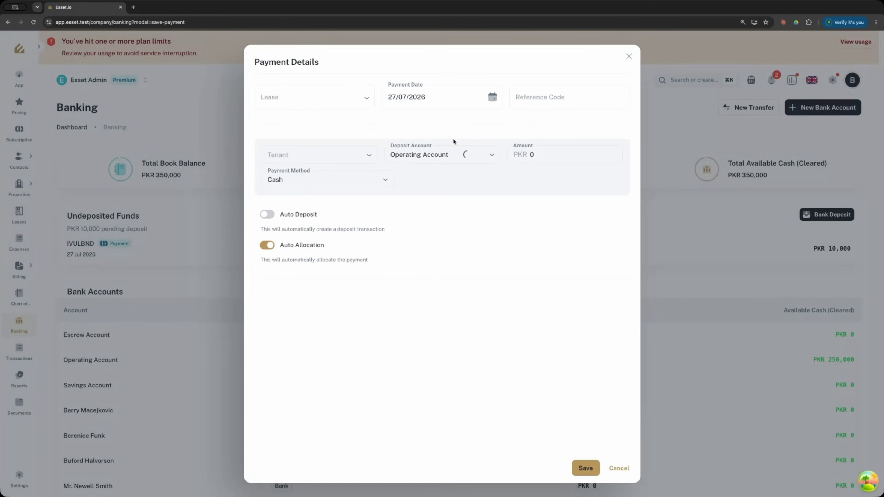
left_click(294, 93)
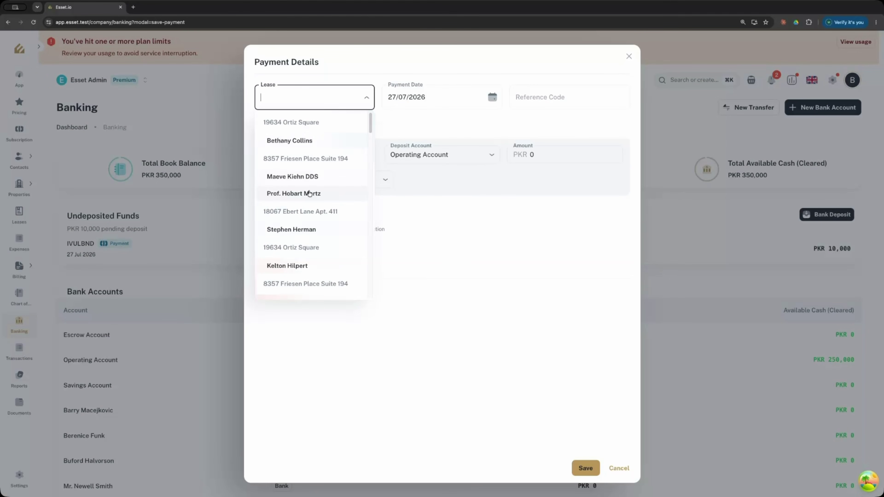
left_click(309, 193)
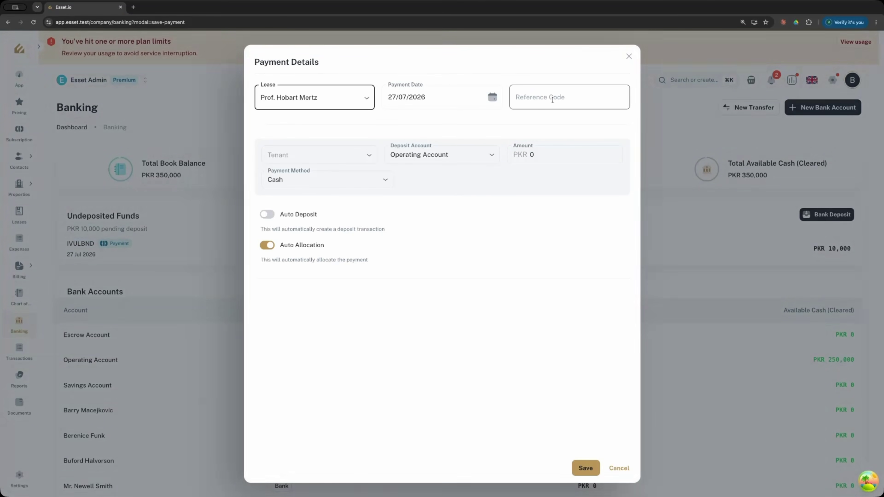
left_click(341, 155)
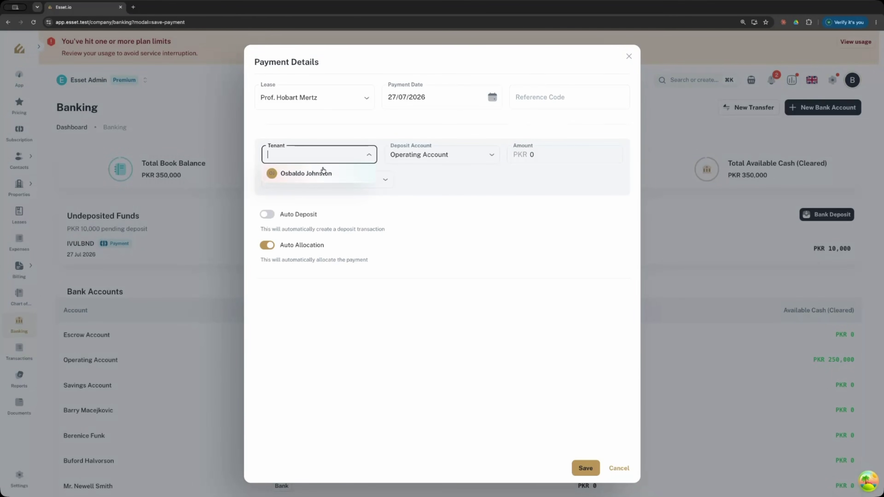
left_click(323, 173)
Set the payment amount to PKR 450000 and save the payment
left_click(558, 152)
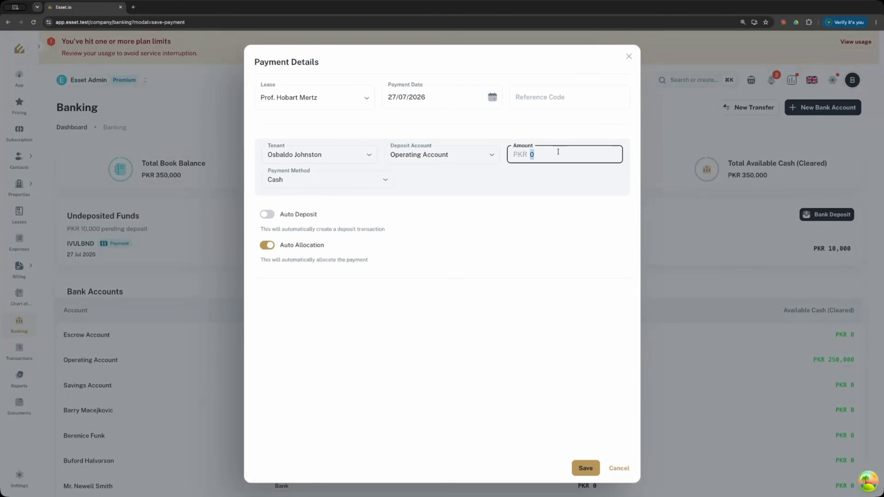
type("450000")
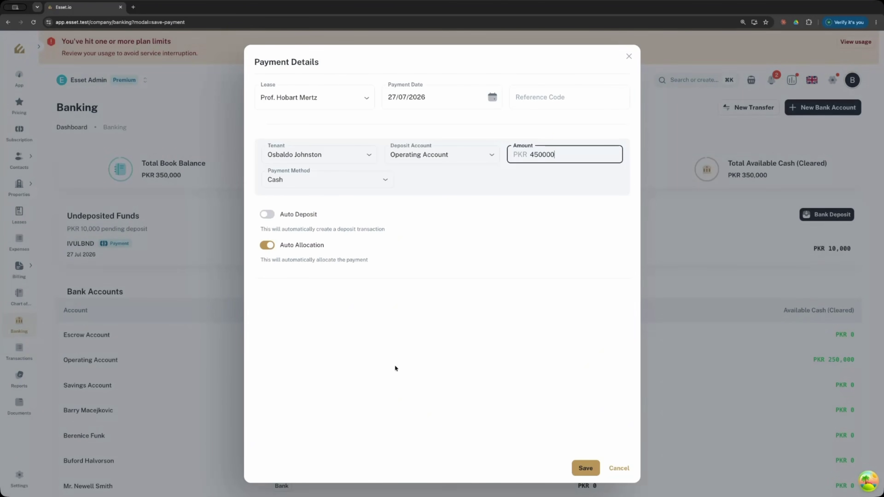
left_click(579, 469)
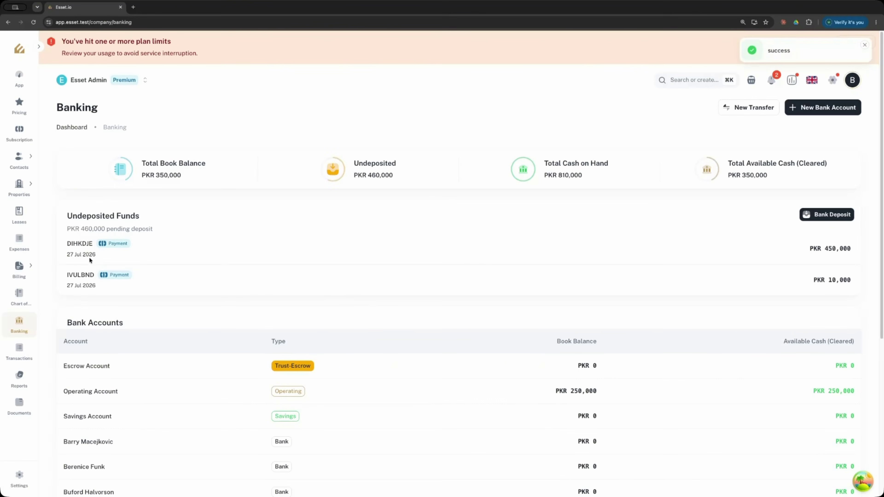
double_click(813, 249)
left_click_drag(829, 249, 853, 249)
left_click(857, 256)
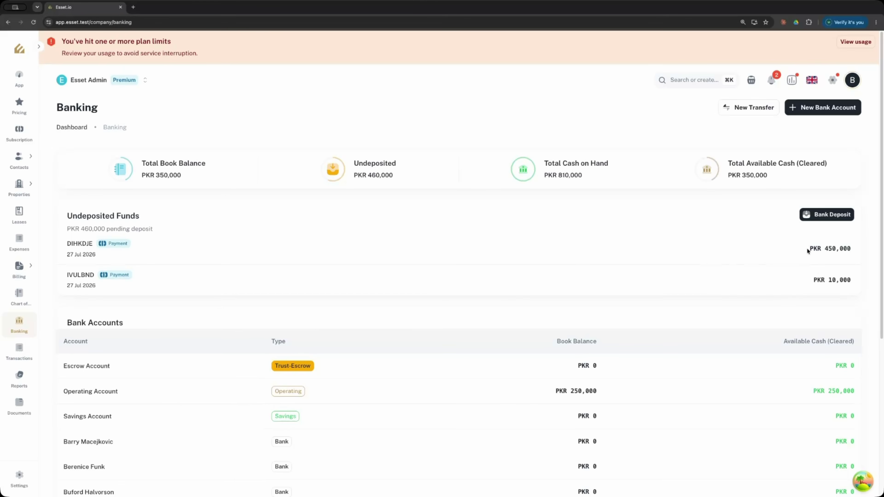
left_click(820, 219)
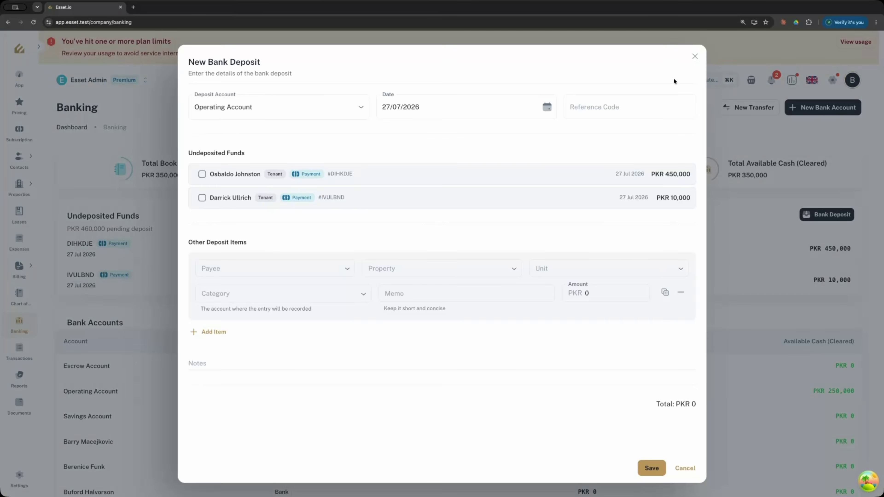
left_click(695, 56)
Find and start a New Bank Deposit, and include both undeposited tenant payments in it
left_click(670, 82)
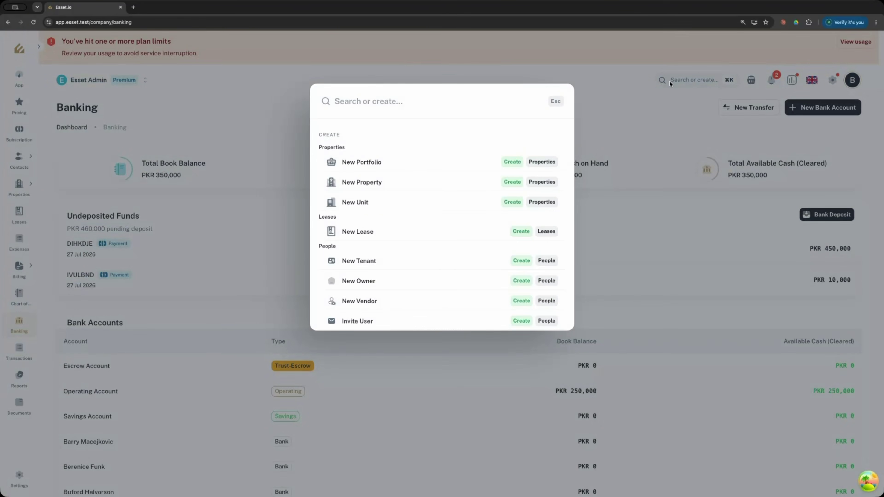
type("dep")
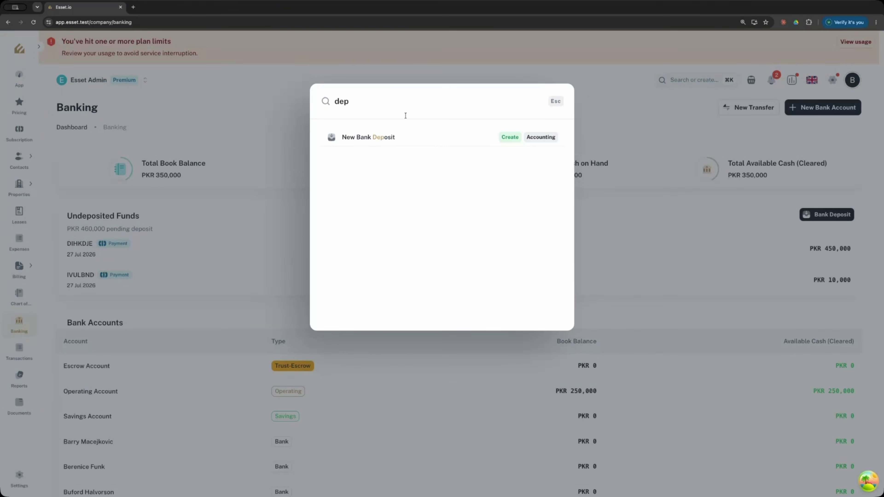
left_click(405, 135)
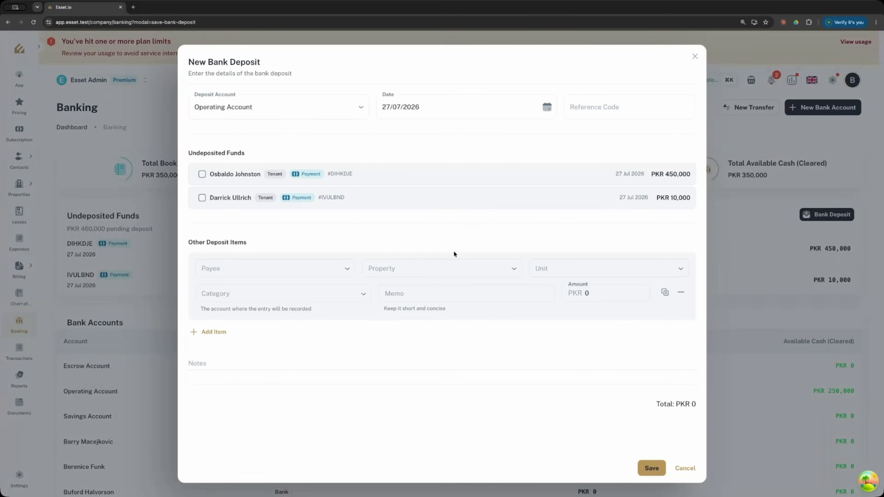
left_click(202, 198)
left_click(201, 174)
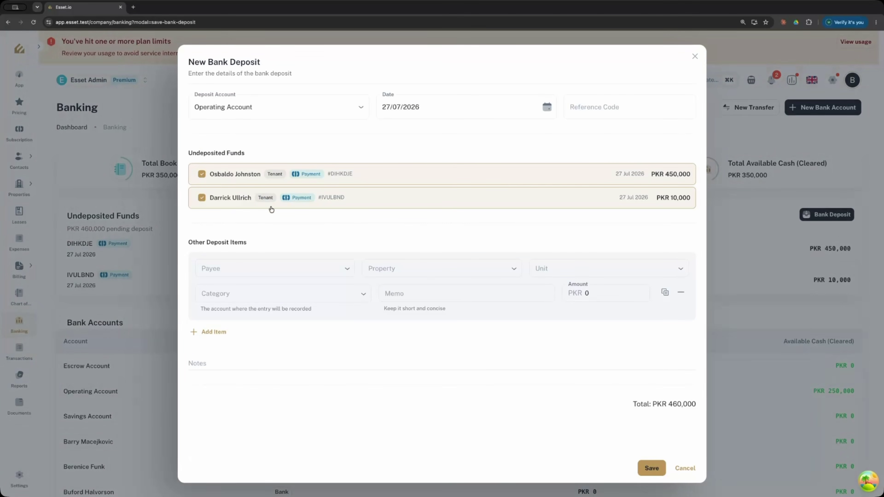
left_click(289, 275)
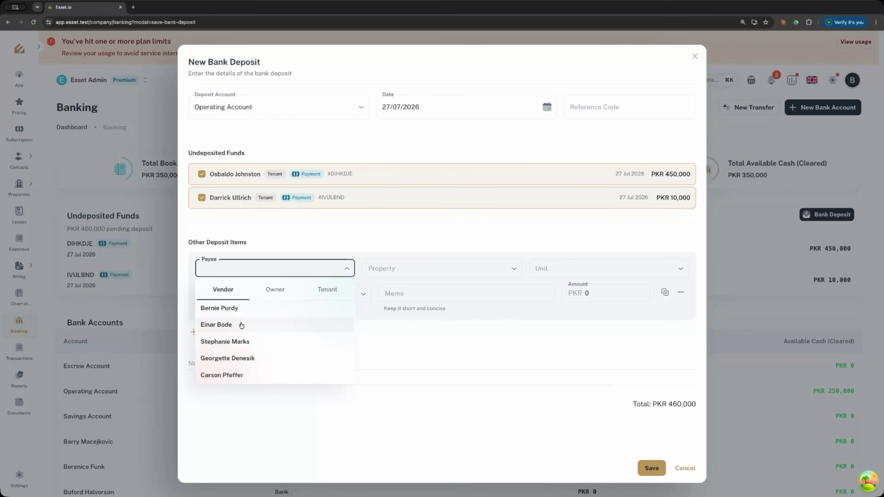
left_click(333, 293)
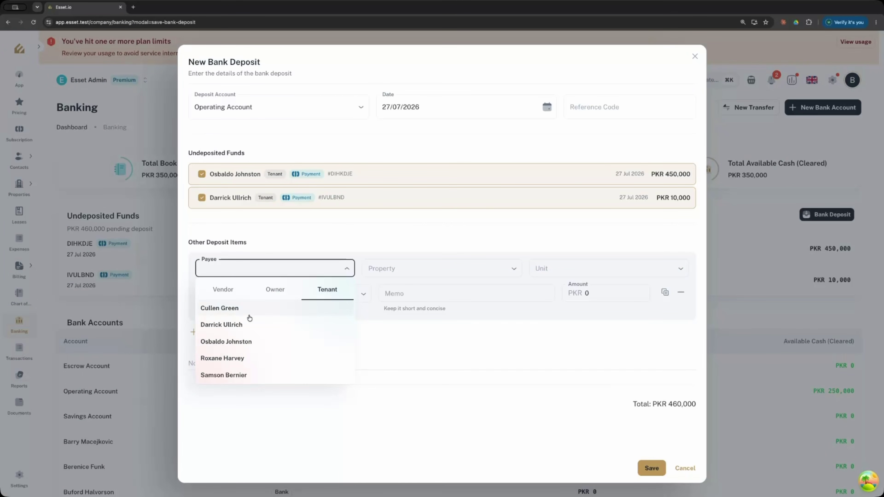
left_click(239, 325)
left_click(442, 275)
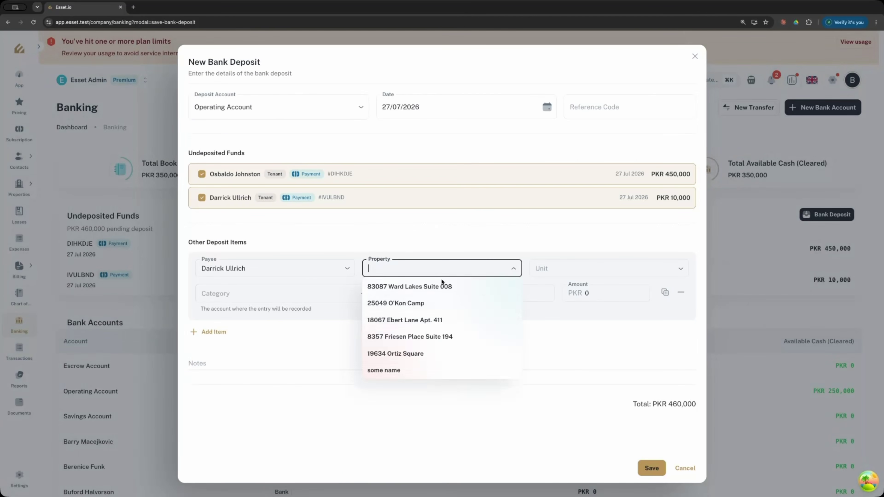
left_click(424, 304)
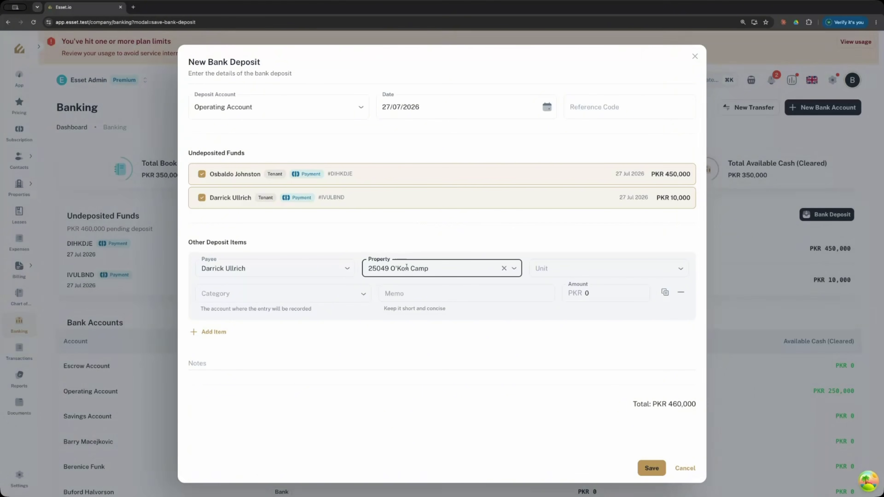
Remove the item row under Other Deposit Items and save the deposit to the Operating Account
left_click(681, 292)
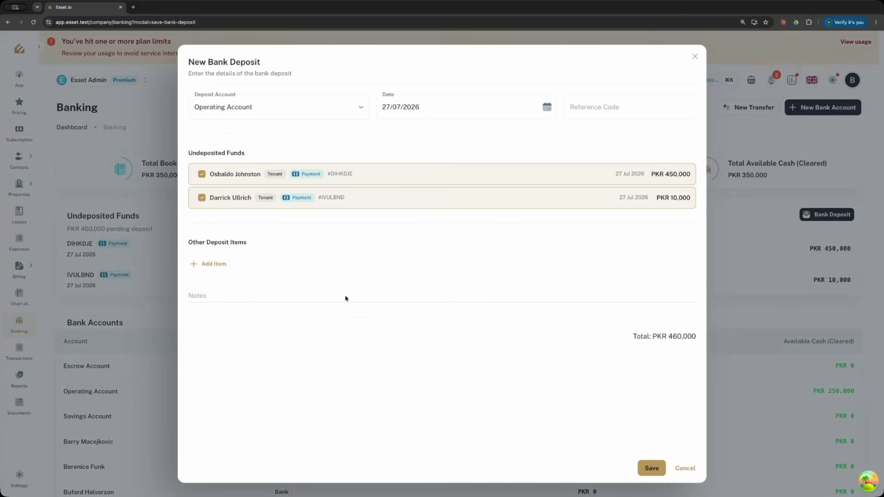
left_click(292, 113)
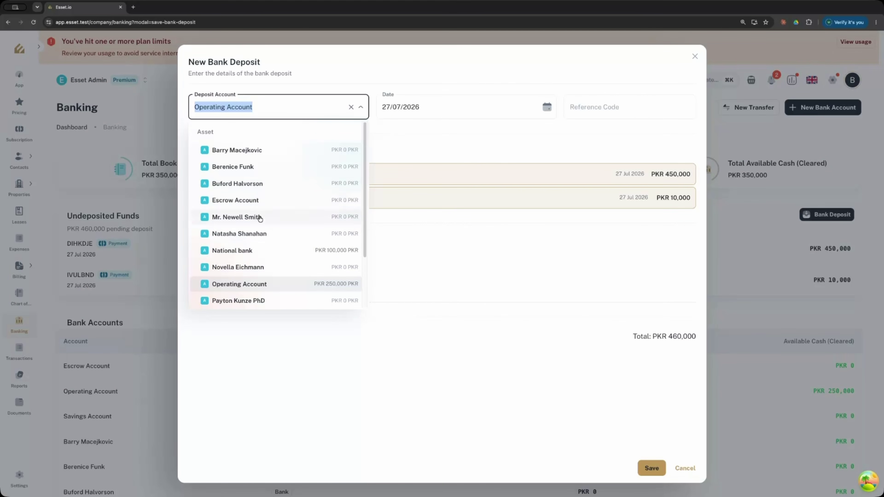
left_click(218, 150)
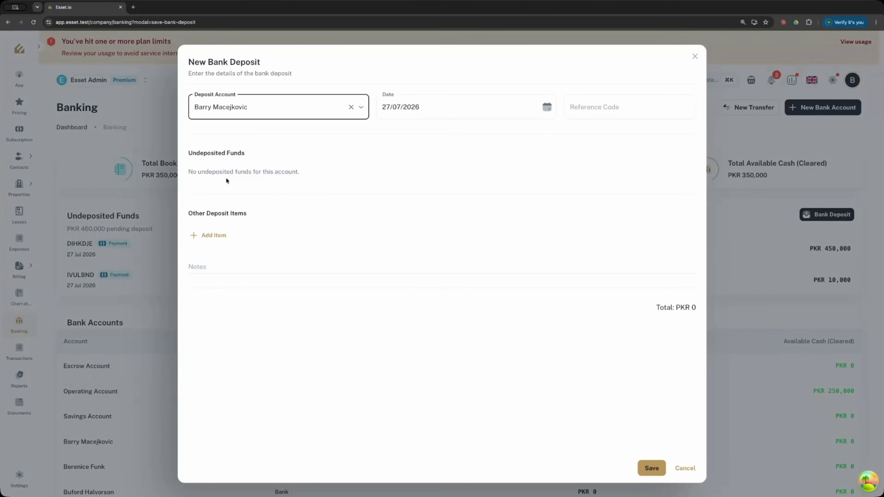
left_click(257, 111)
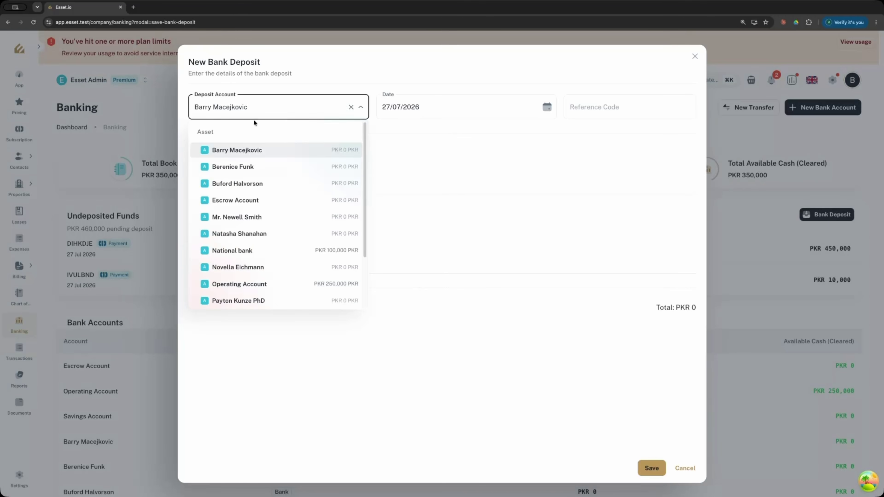
left_click(244, 284)
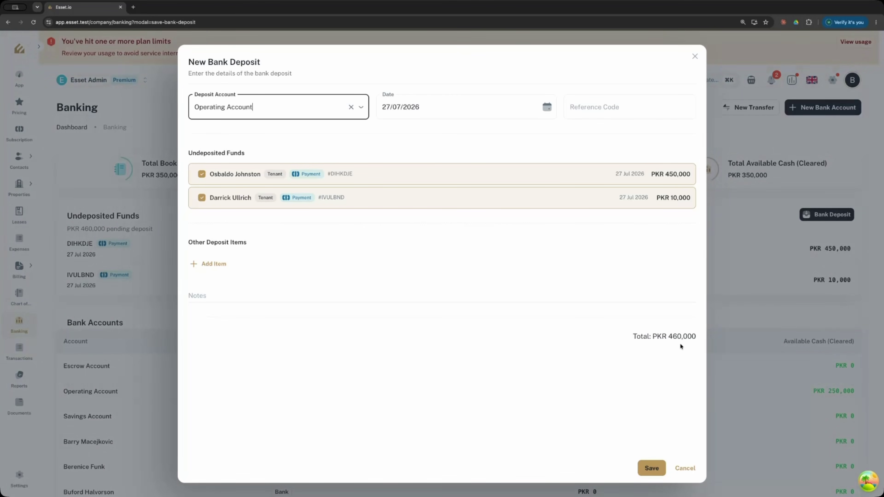
left_click(655, 470)
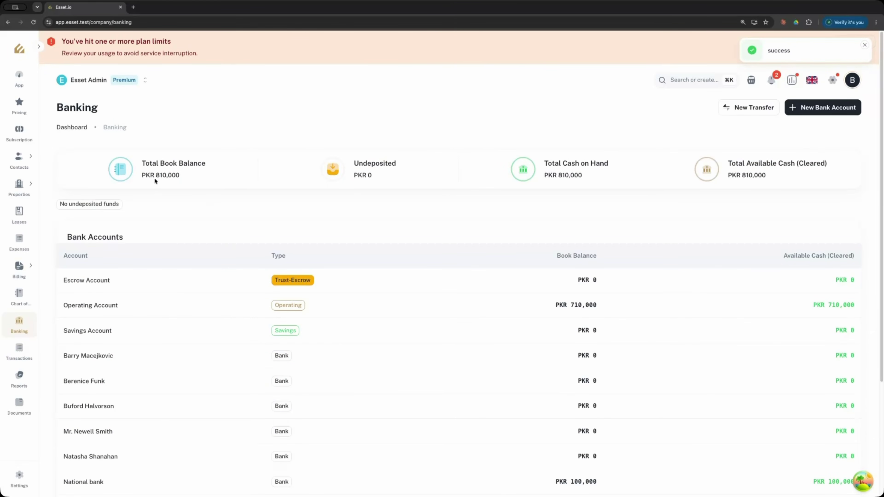
left_click_drag(155, 176, 167, 175)
left_click(211, 187)
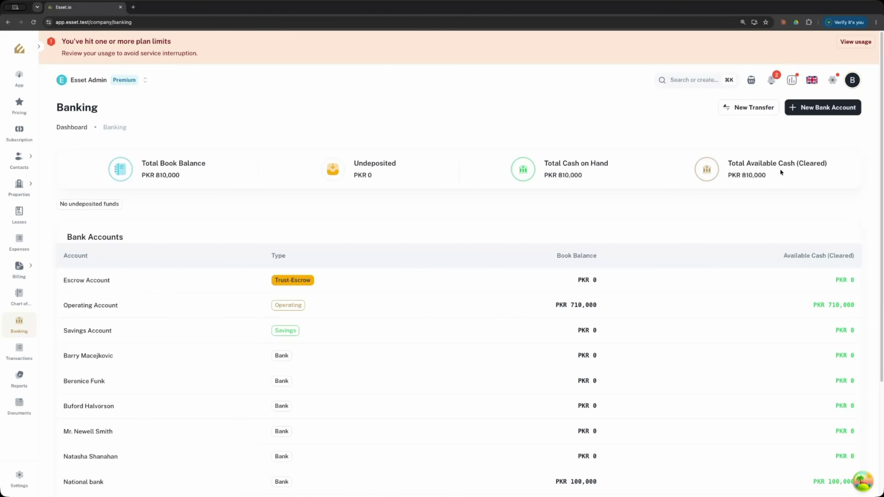
Start a new bank transfer with Operating Account as the source and Escrow Account as the destination
left_click(738, 109)
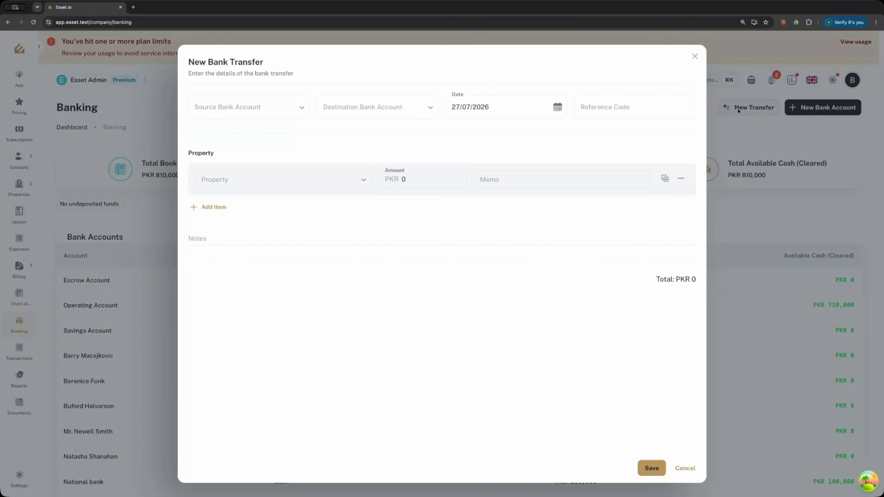
left_click(287, 116)
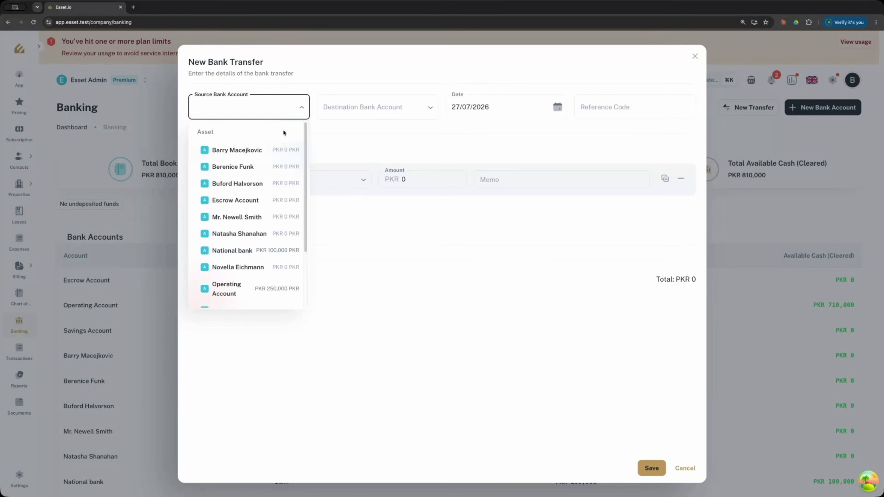
type("ope")
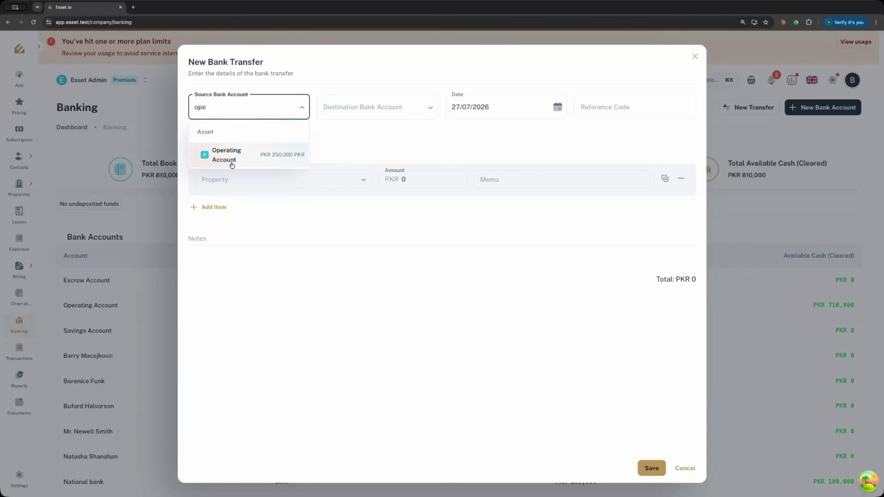
left_click(233, 159)
left_click(379, 106)
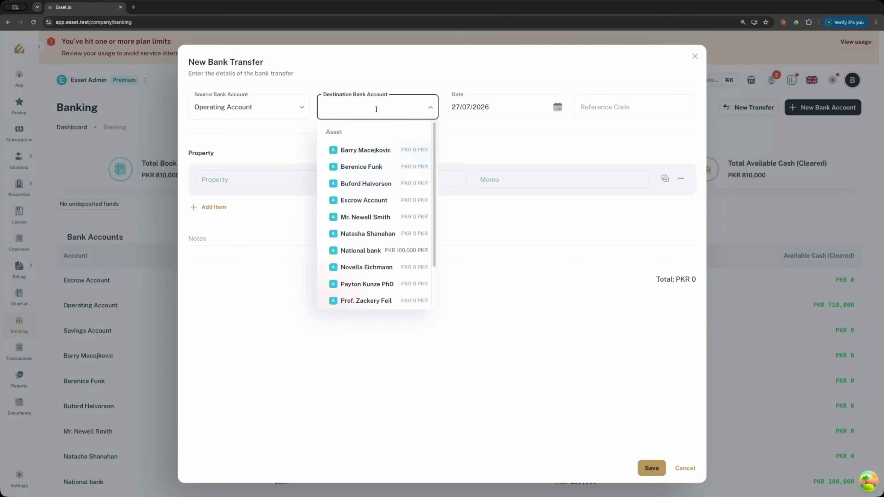
type("es")
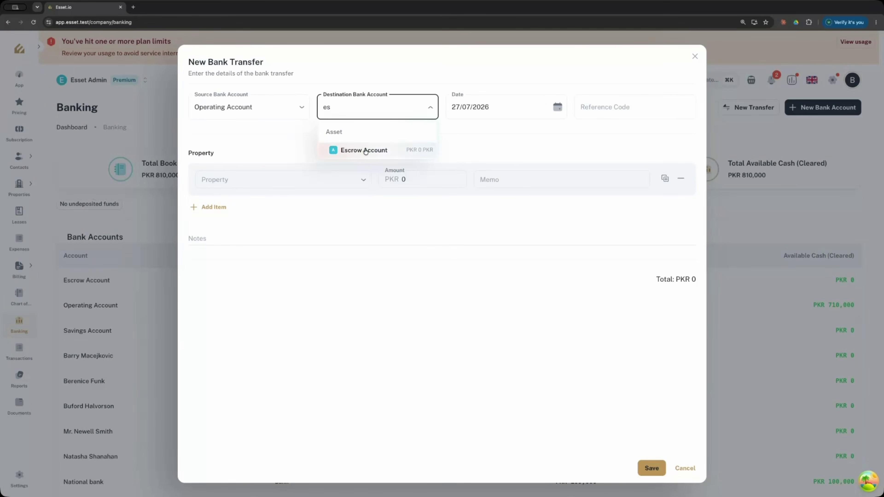
left_click(365, 149)
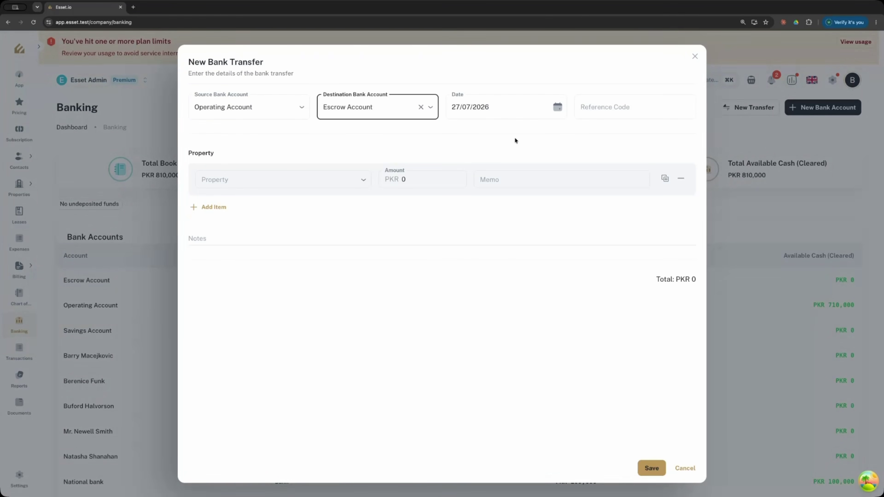
Select the property for the transfer item, set its amount to PKR 250000, and save the bank transfer
left_click(307, 176)
left_click(264, 202)
left_click(429, 180)
type("15")
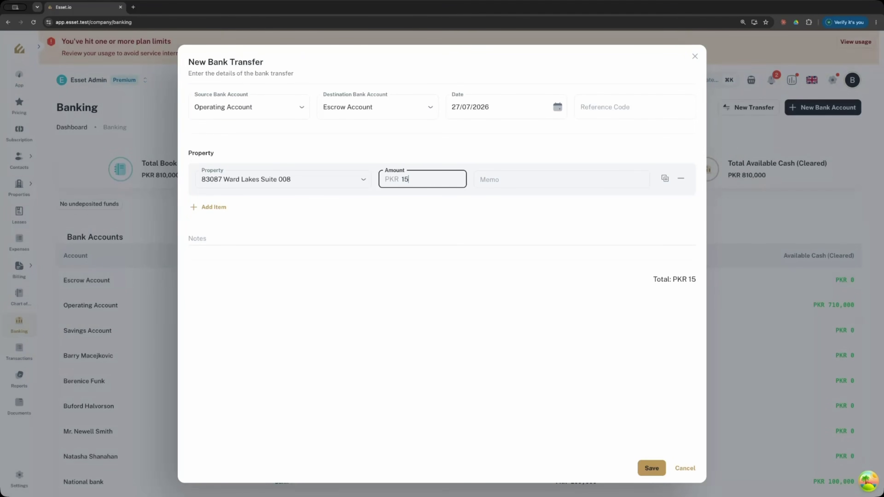
key("super+a")
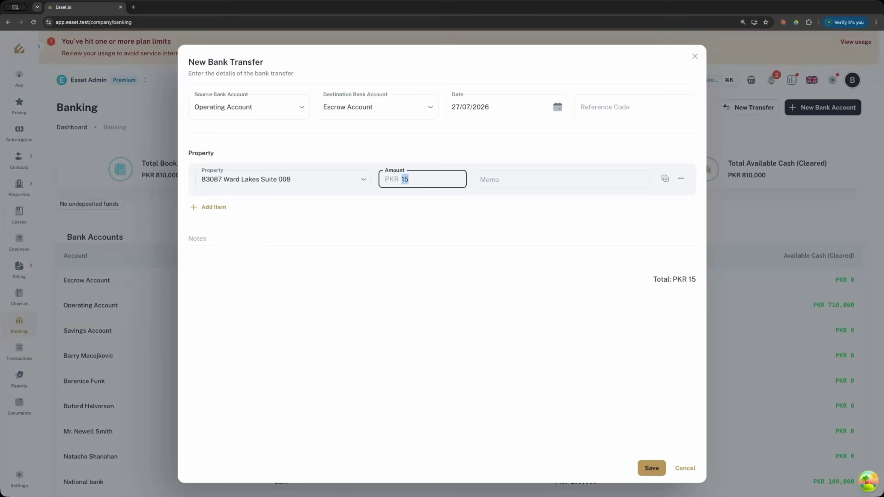
type("250000")
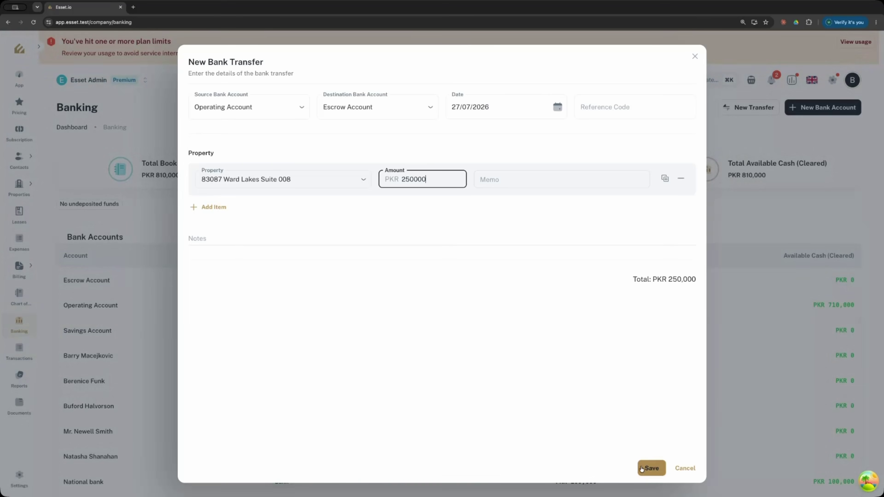
left_click(643, 470)
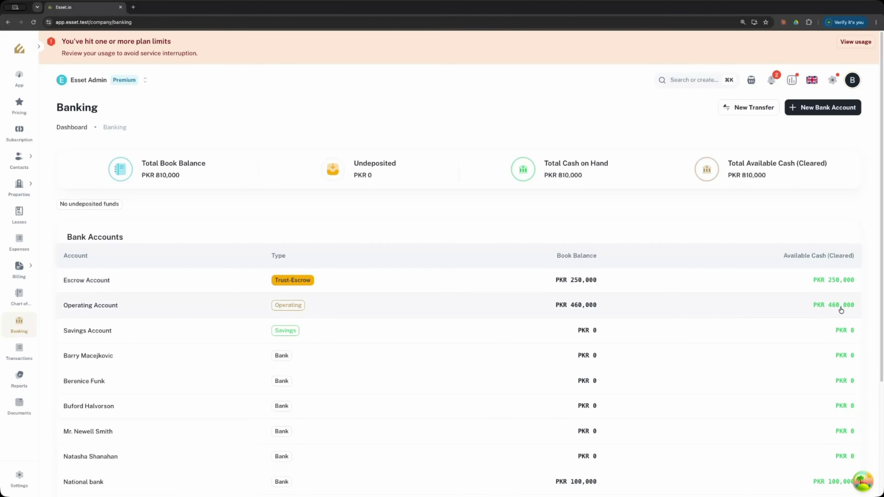
Open the Operating Account and review its bank deposit transactions, moving on to its general ledger
left_click(94, 312)
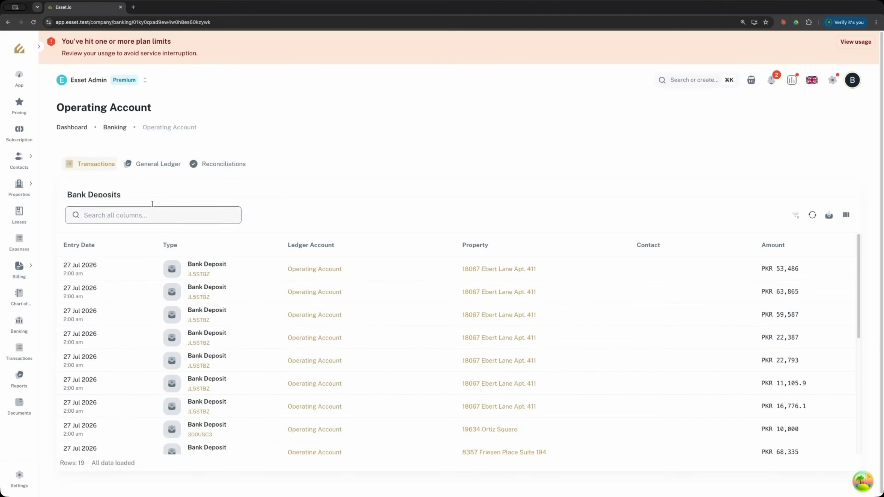
scroll(276, 365, "down", 5)
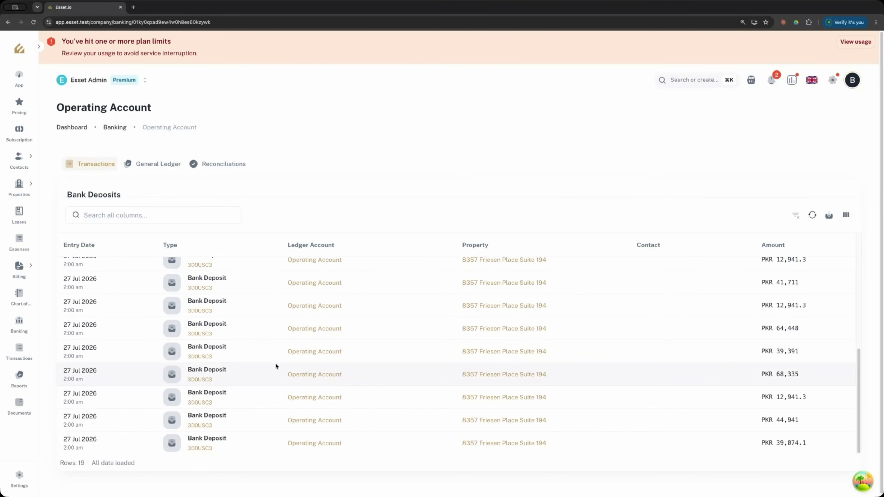
scroll(275, 363, "up", 5)
left_click(155, 164)
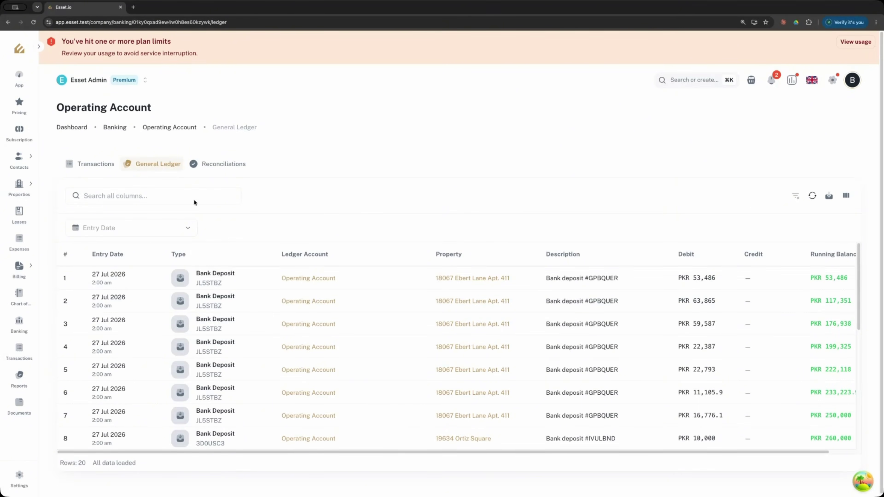
left_click(213, 170)
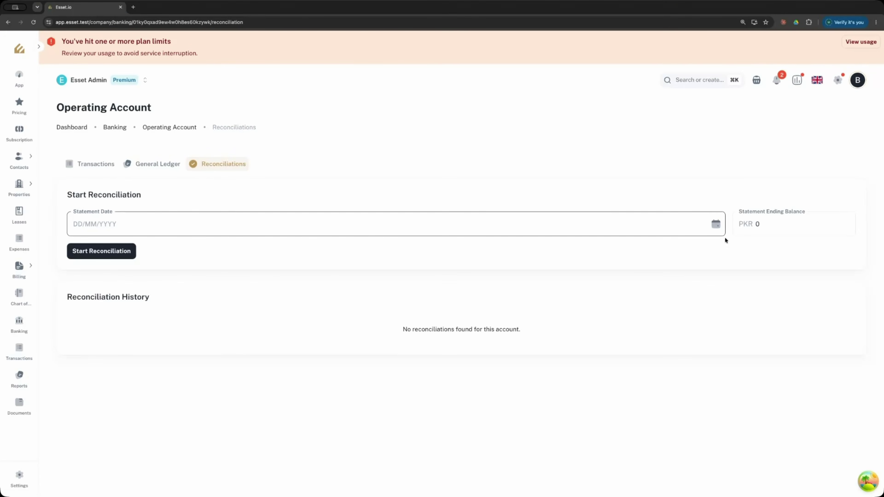
left_click(715, 224)
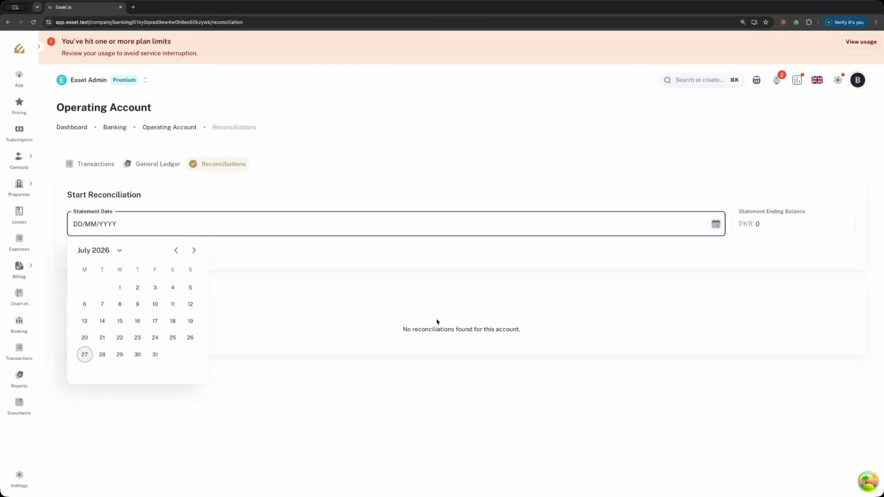
left_click(84, 355)
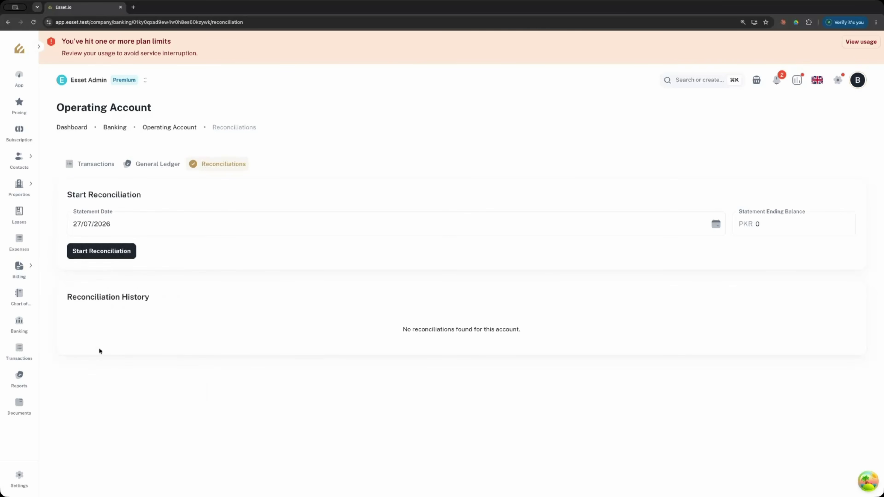
left_click(774, 233)
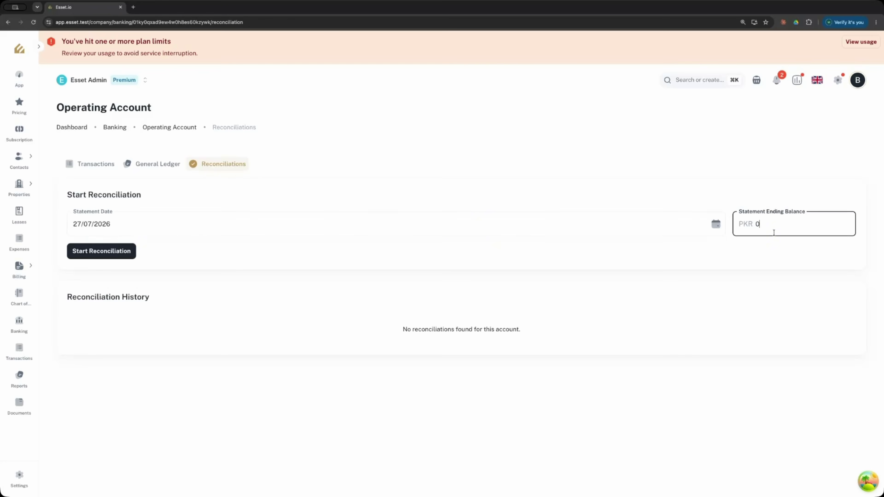
Recheck the Operating Account's transactions and examine the last running balance in its general ledger
left_click(106, 168)
scroll(293, 359, "down", 2)
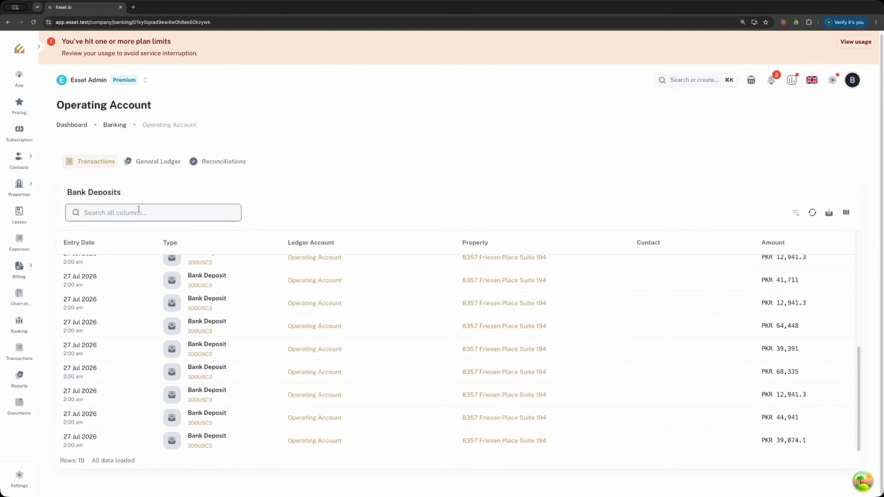
left_click(158, 165)
scroll(736, 382, "down", 5)
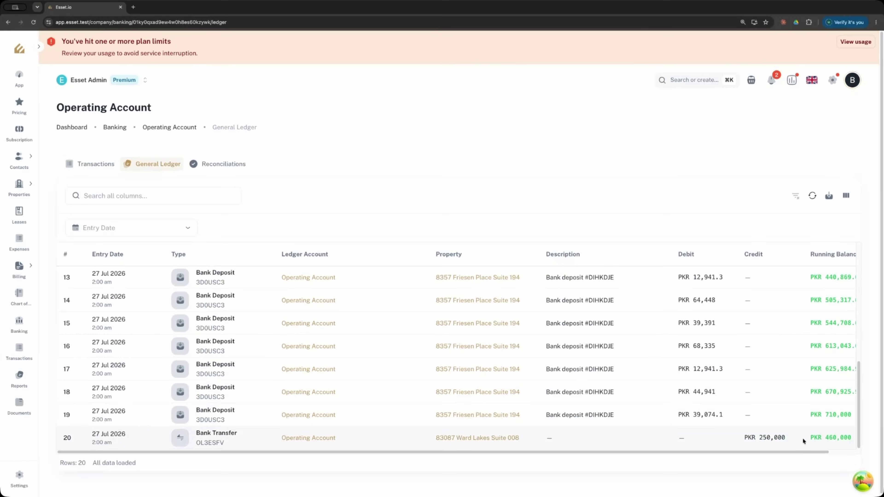
Start a reconciliation for the Operating Account with statement date 27/07/2026 and a statement ending balance of PKR 460000
left_click(225, 164)
left_click(785, 221)
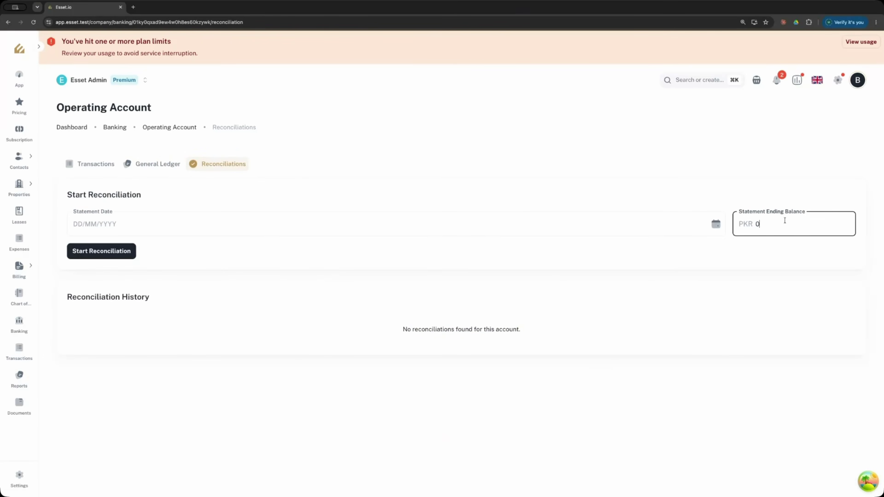
left_click(716, 224)
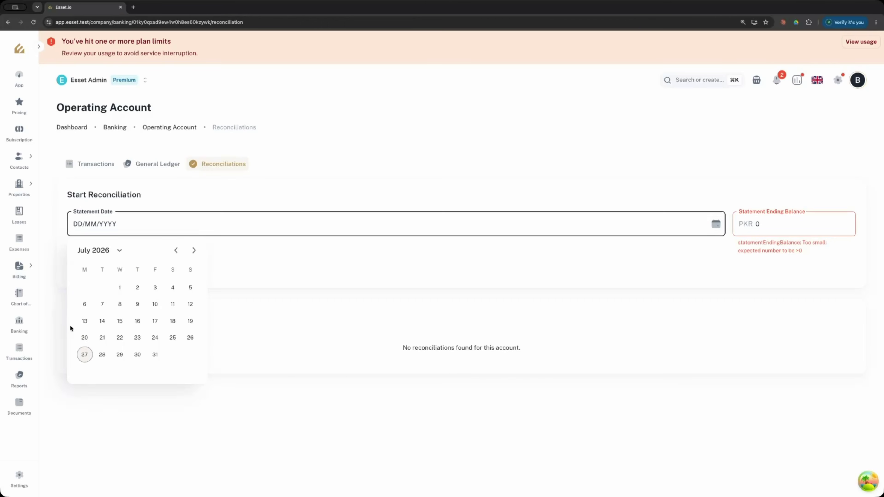
left_click(85, 355)
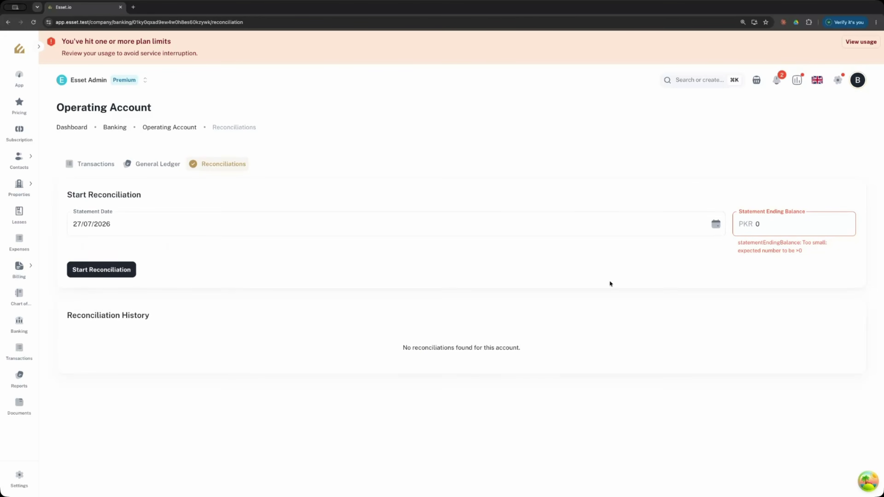
double_click(770, 230)
type("460000")
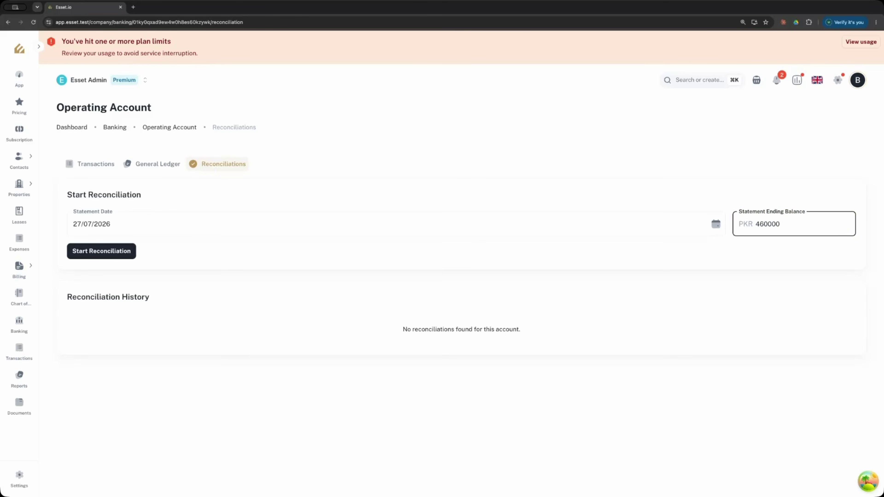
key("Return")
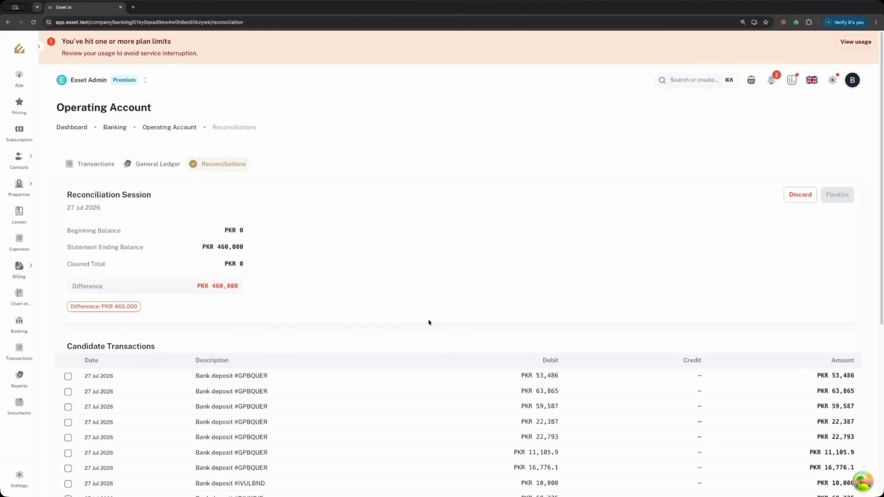
Mark every candidate transaction in the reconciliation session as cleared, including all bank deposits and the PKR 250,000 credit
scroll(429, 322, "down", 2)
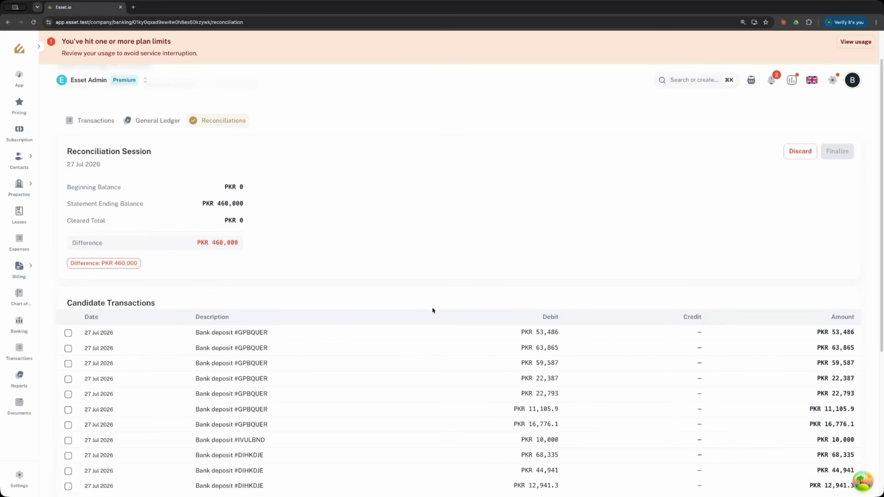
scroll(432, 310, "down", 4)
scroll(280, 275, "down", 3)
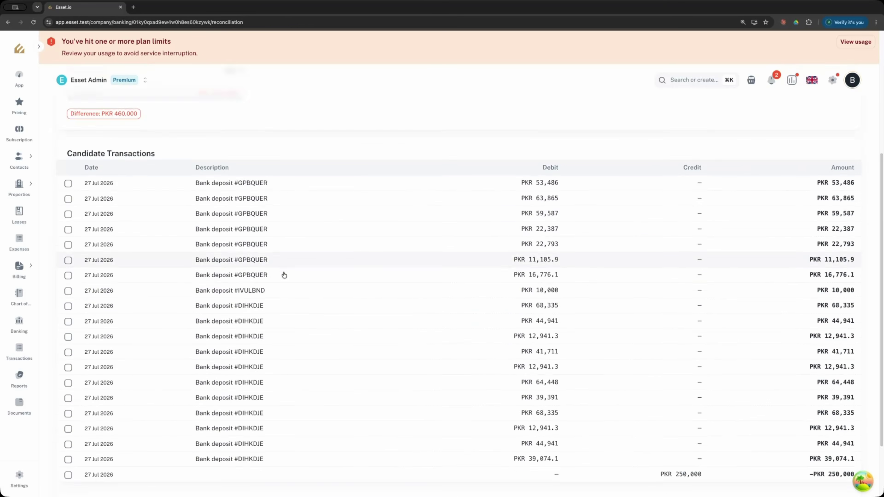
scroll(155, 217, "up", 1)
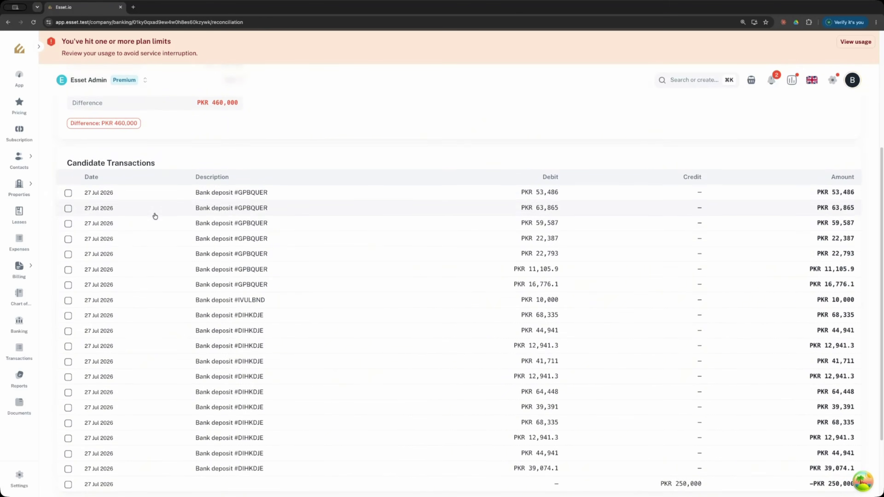
left_click(68, 199)
left_click(68, 213)
left_click(67, 225)
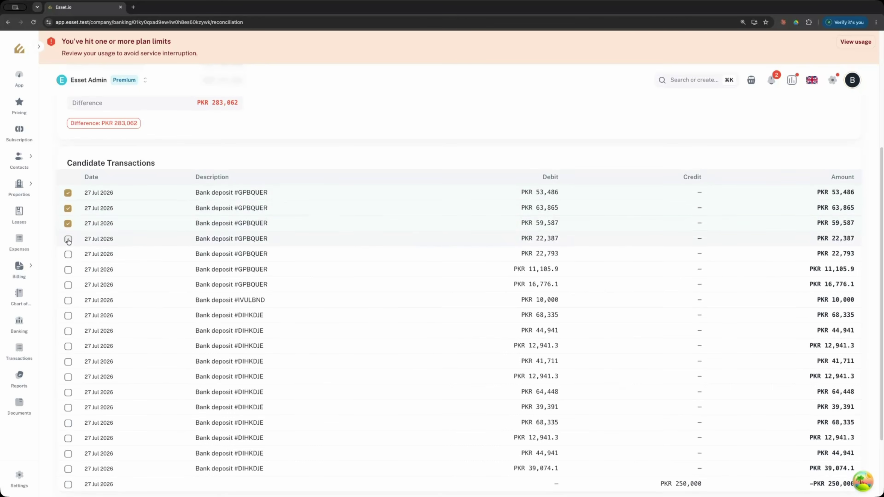
left_click(68, 239)
left_click(68, 255)
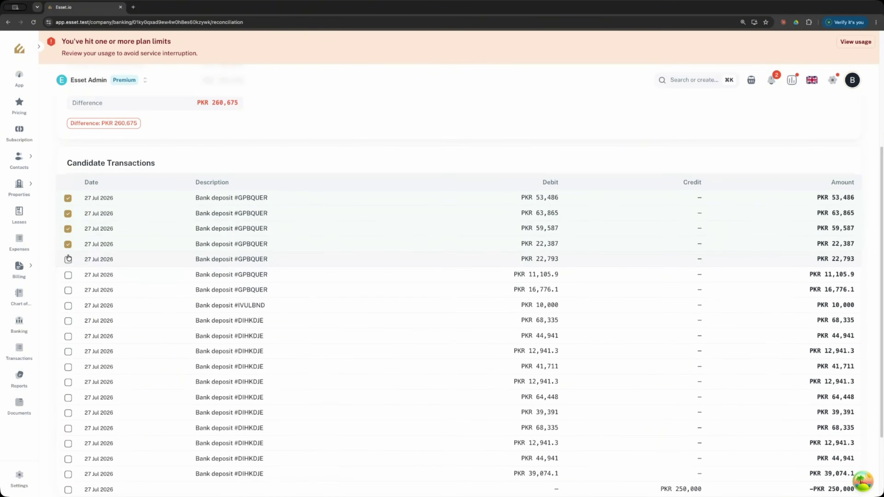
left_click(68, 269)
left_click(68, 285)
left_click(68, 301)
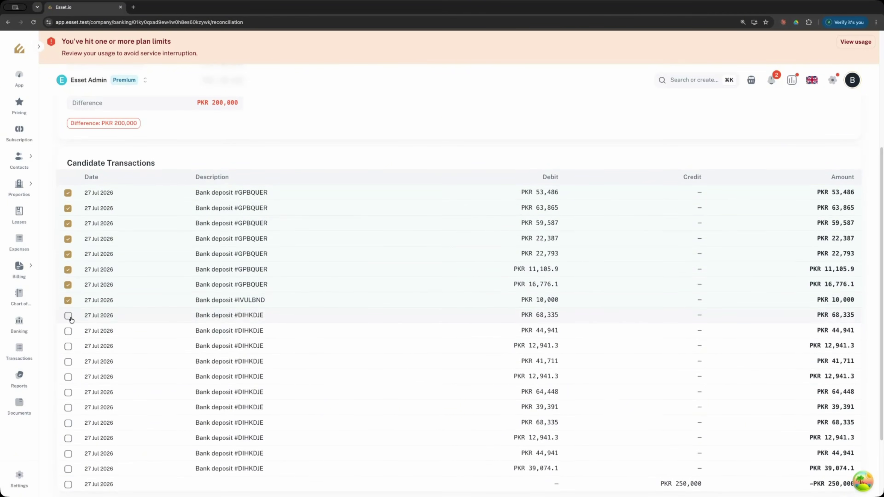
left_click(68, 316)
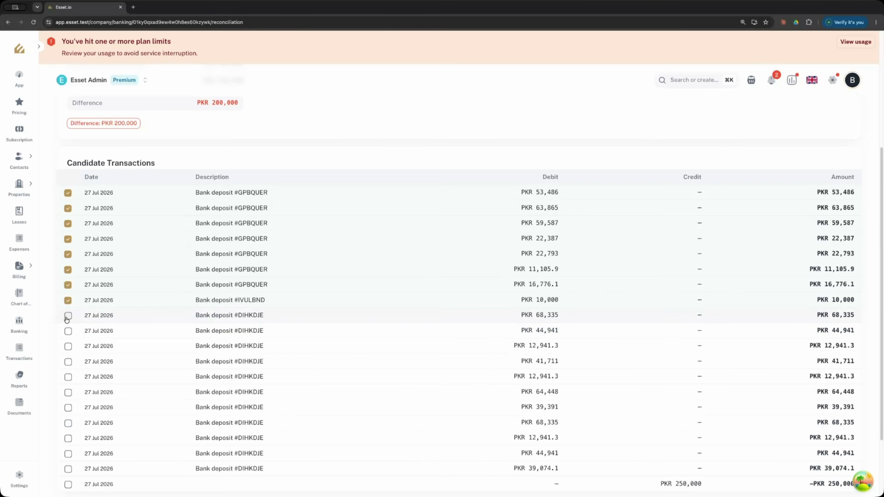
left_click(68, 333)
scroll(109, 345, "down", 3)
left_click(68, 258)
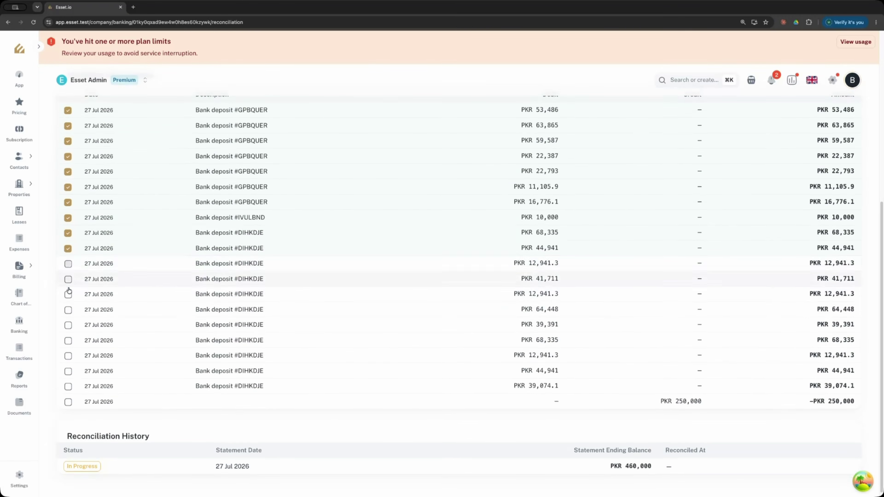
left_click(68, 274)
left_click(68, 290)
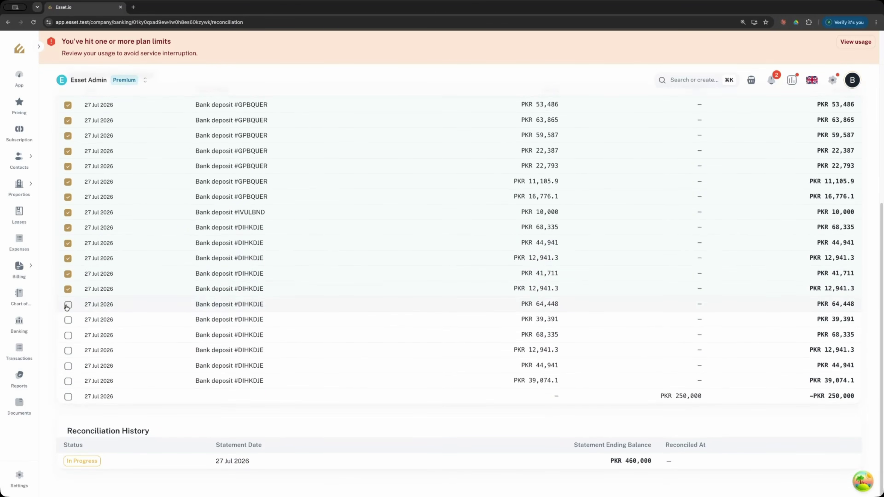
left_click(68, 305)
left_click(67, 320)
left_click(68, 335)
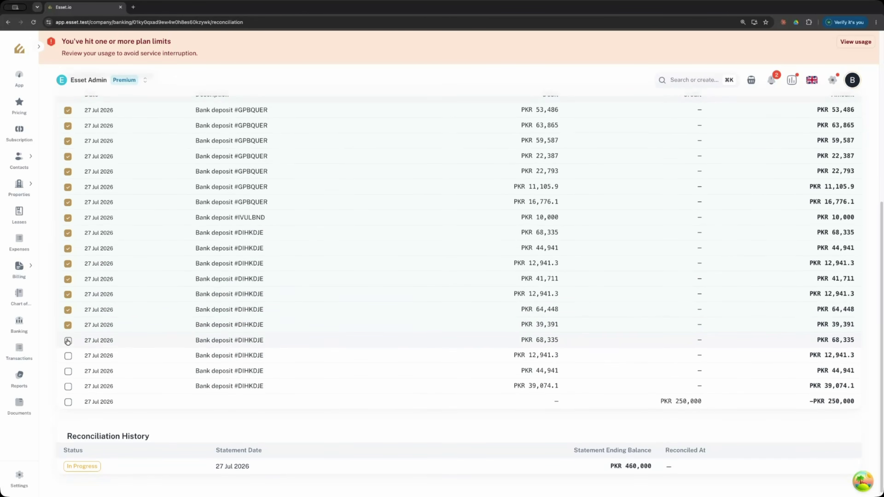
left_click(68, 351)
left_click(65, 368)
left_click(68, 387)
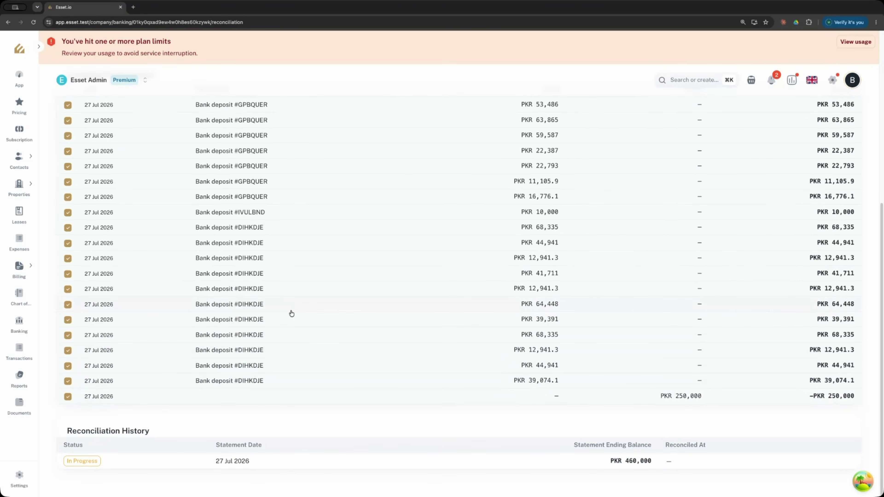
Examine the reconciliation session's cleared total and difference, and review the selected candidate transactions
scroll(199, 260, "up", 7)
left_click_drag(215, 248, 240, 250)
left_click(629, 212)
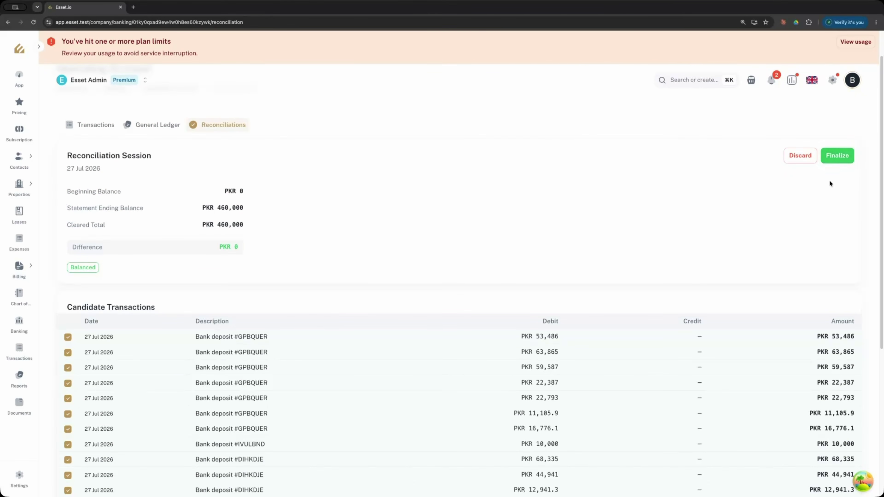
scroll(613, 257, "down", 5)
scroll(609, 268, "down", 1)
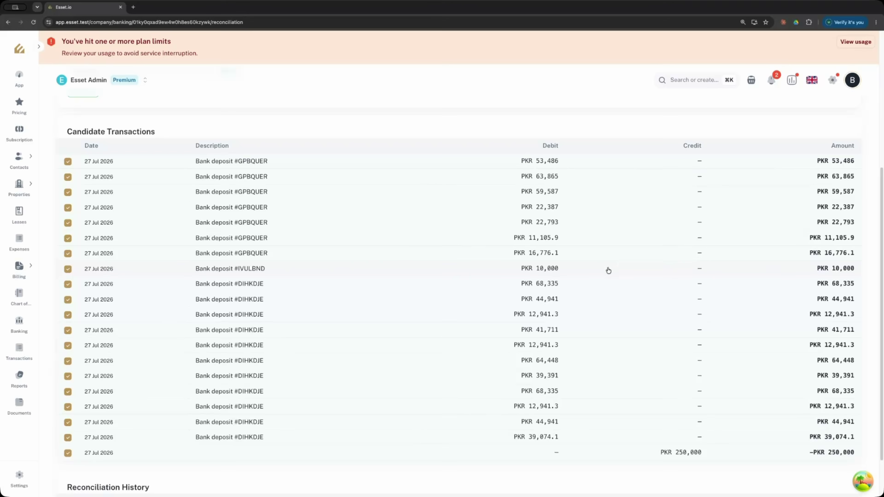
scroll(606, 271, "up", 7)
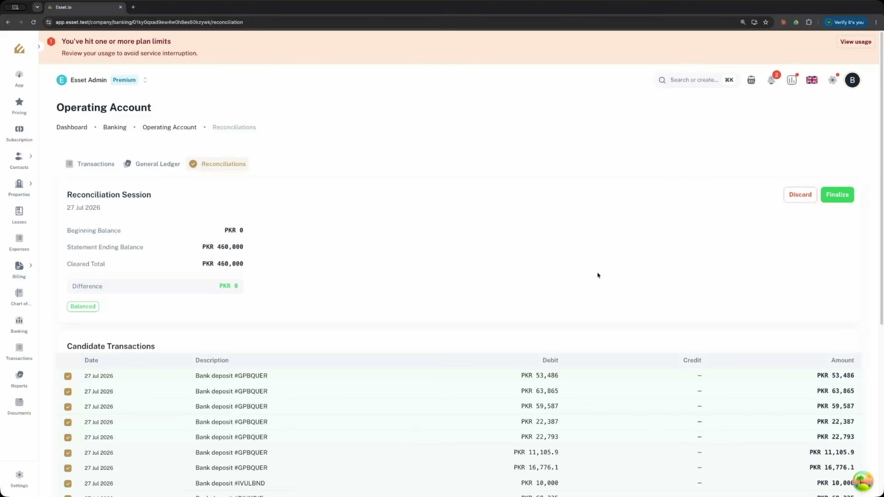
scroll(757, 275, "down", 8)
scroll(758, 276, "up", 7)
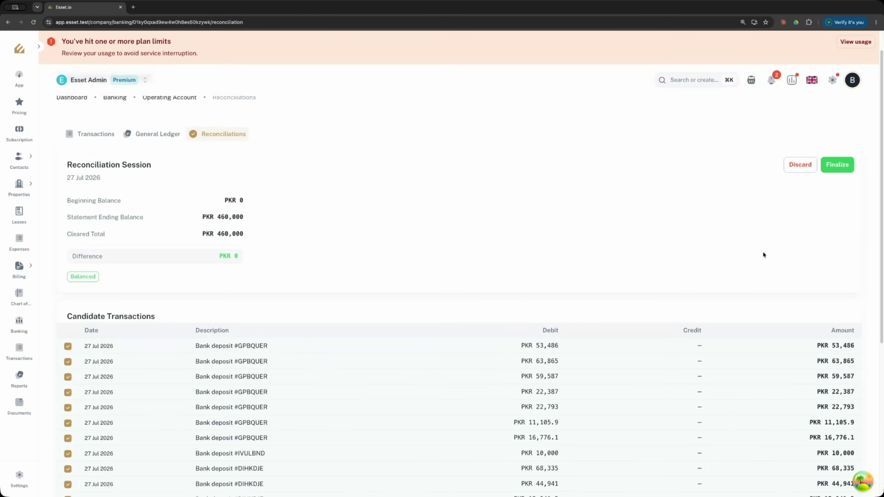
Finalize the Operating Account reconciliation and return to the Banking overview
left_click(828, 173)
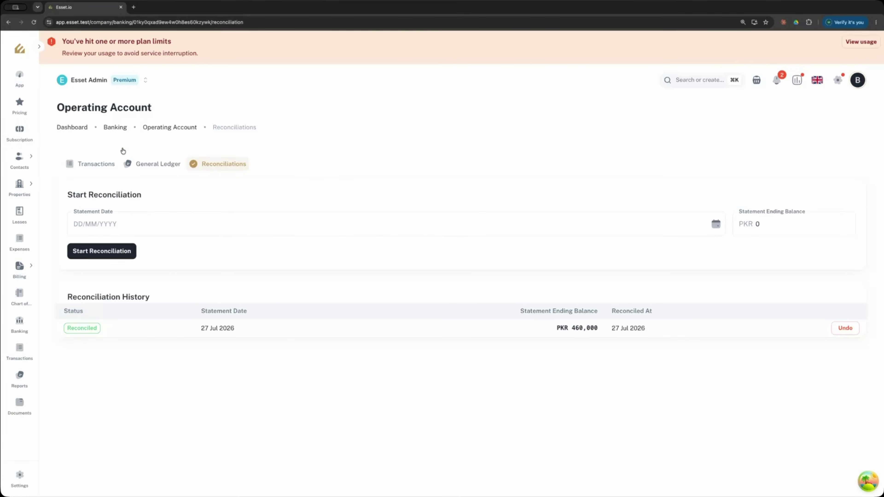
left_click(19, 324)
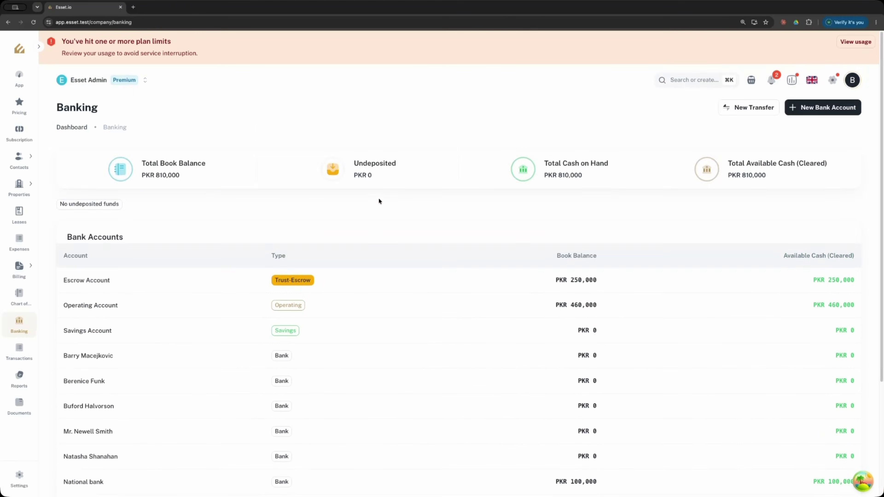